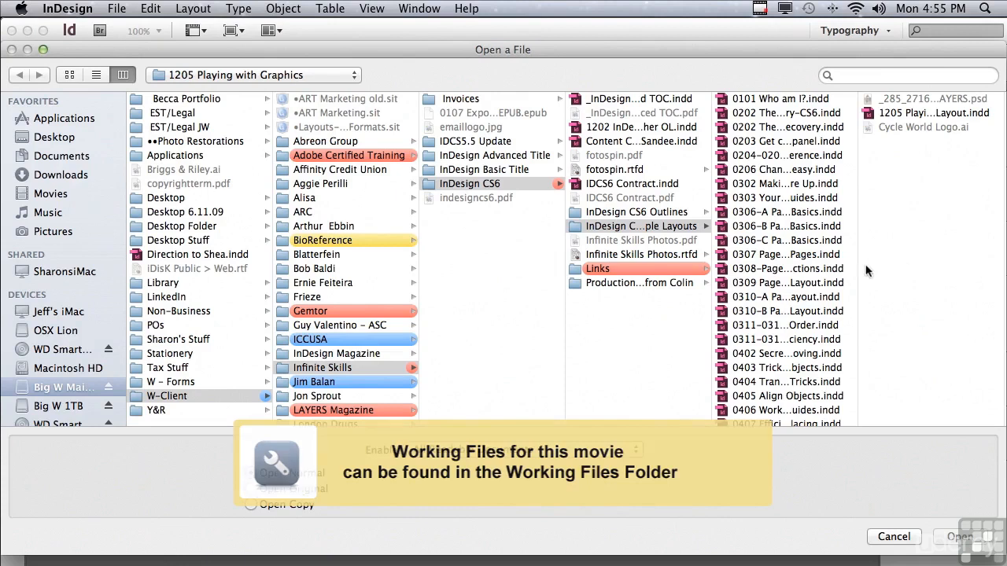
Open the document "1205 Playing with Graphics in a Layout.indd" from the "1205 Playing with Graphics" folder
left_click_drag(858, 270, 868, 270)
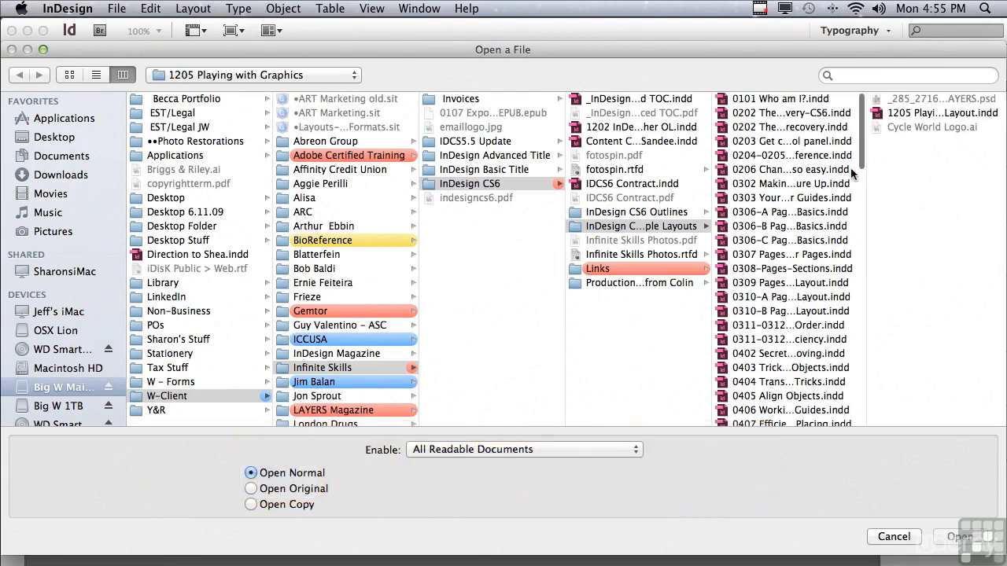
left_click_drag(863, 161, 865, 390)
left_click(744, 206)
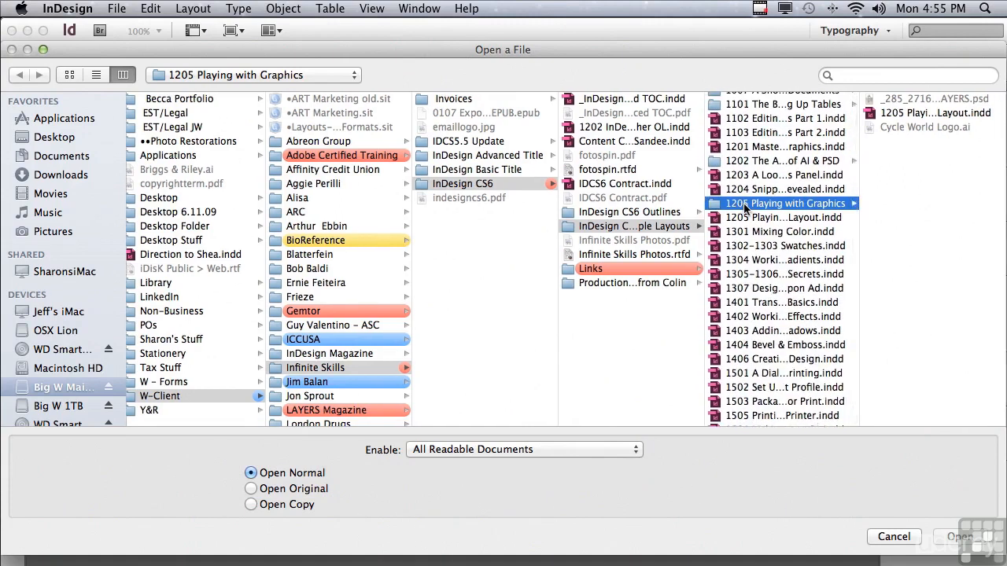
left_click(893, 115)
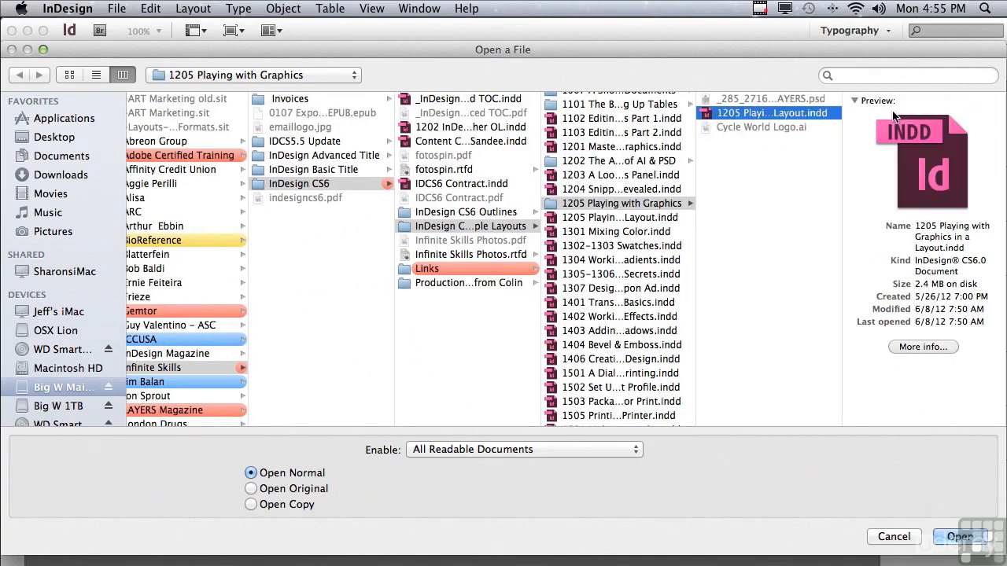
left_click(945, 537)
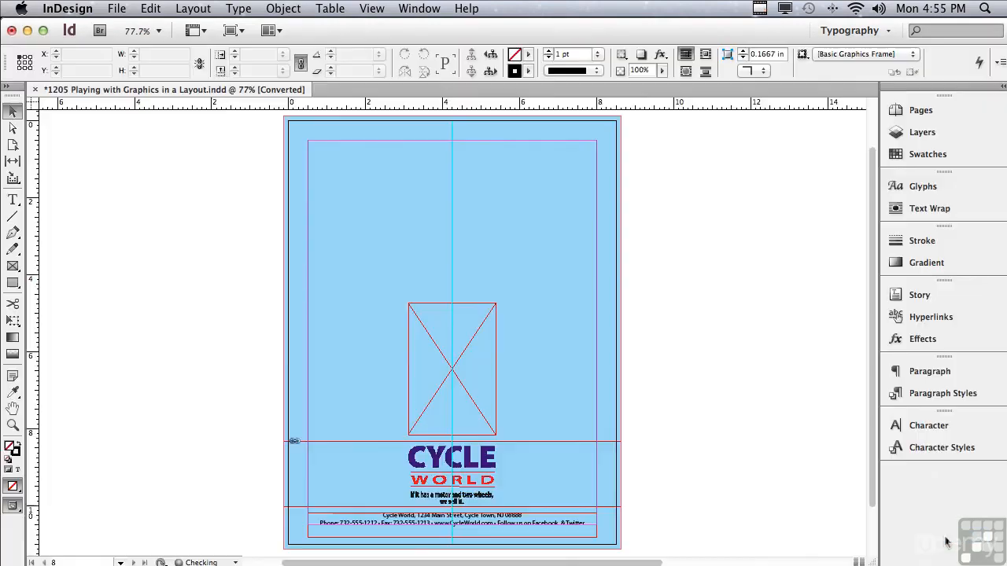
Set the document's display performance to High Quality Display
left_click(371, 9)
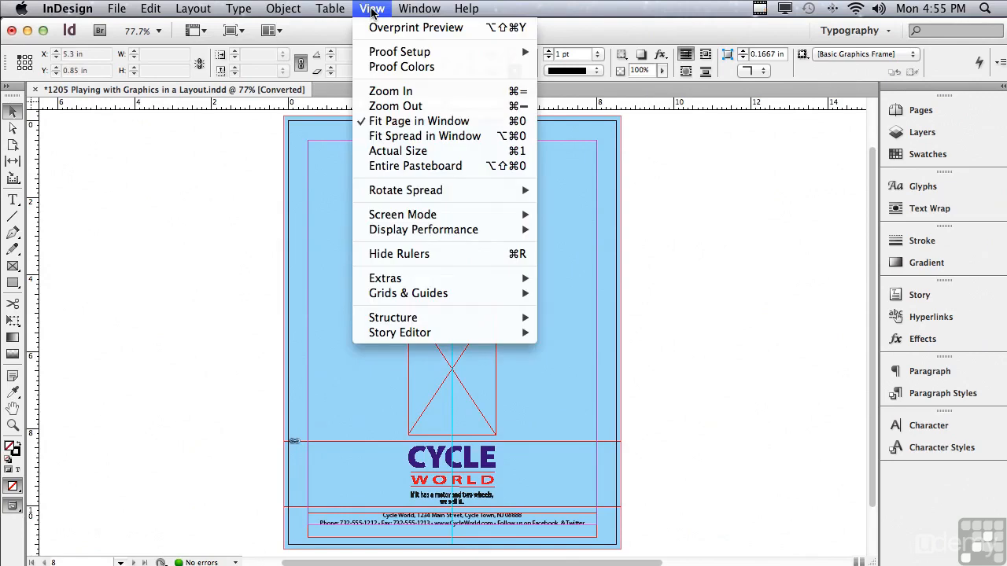
mouse_move(379, 235)
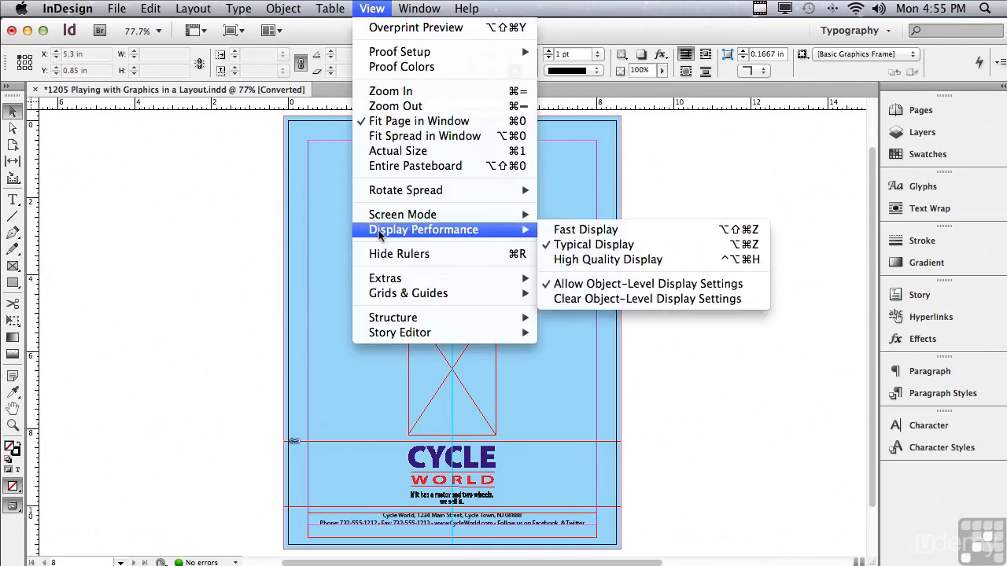
left_click(614, 260)
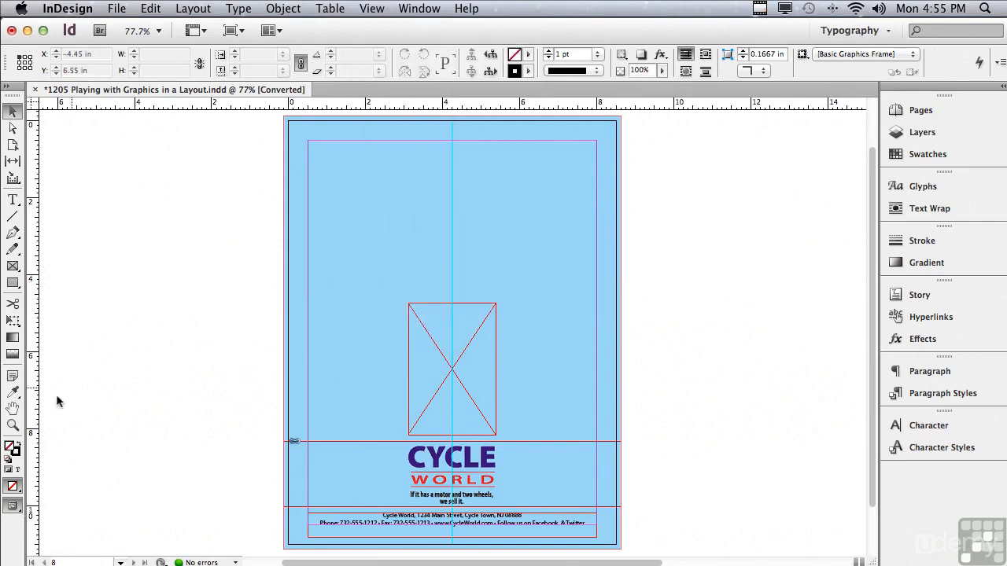
Set the frame fitting options of the empty graphic frame above the Cycle World logo to Fit Content Proportionally
left_click(12, 425)
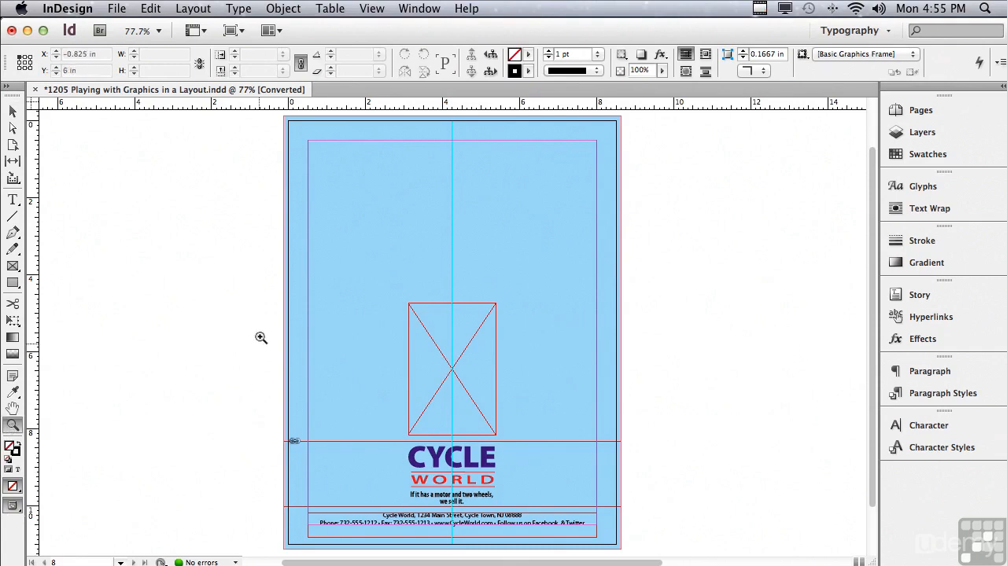
left_click_drag(279, 291, 629, 496)
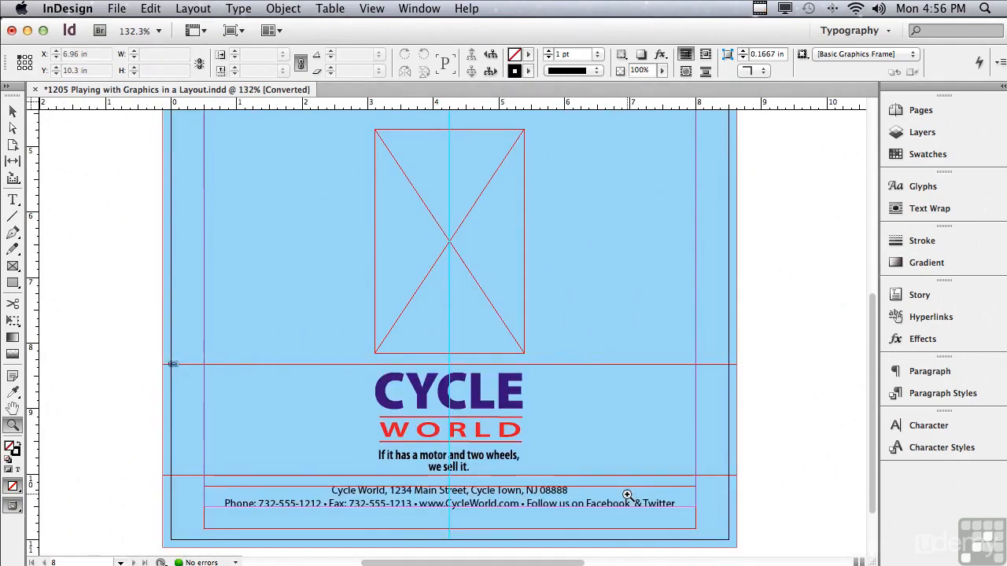
left_click(13, 111)
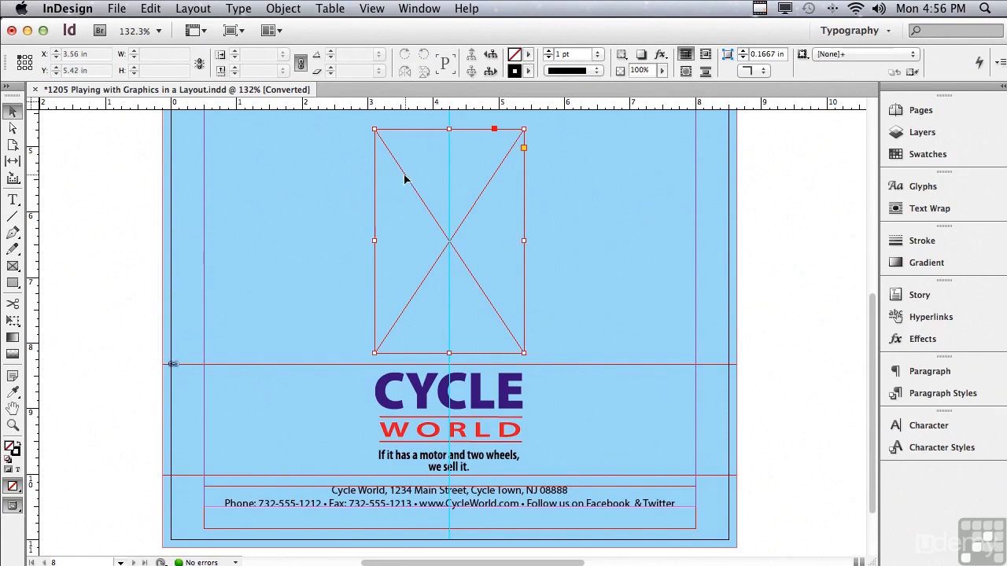
left_click(419, 228)
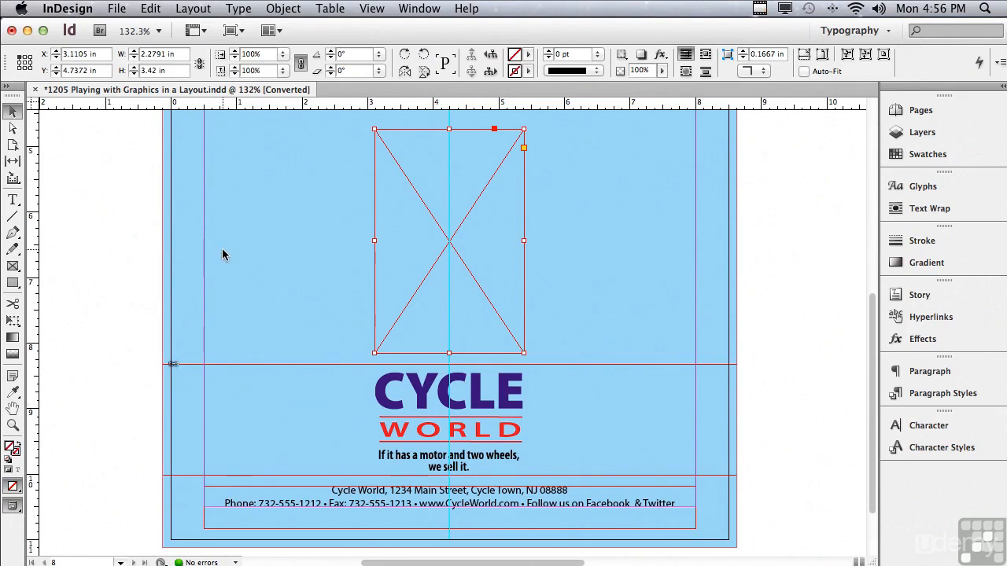
left_click(293, 11)
mouse_move(311, 259)
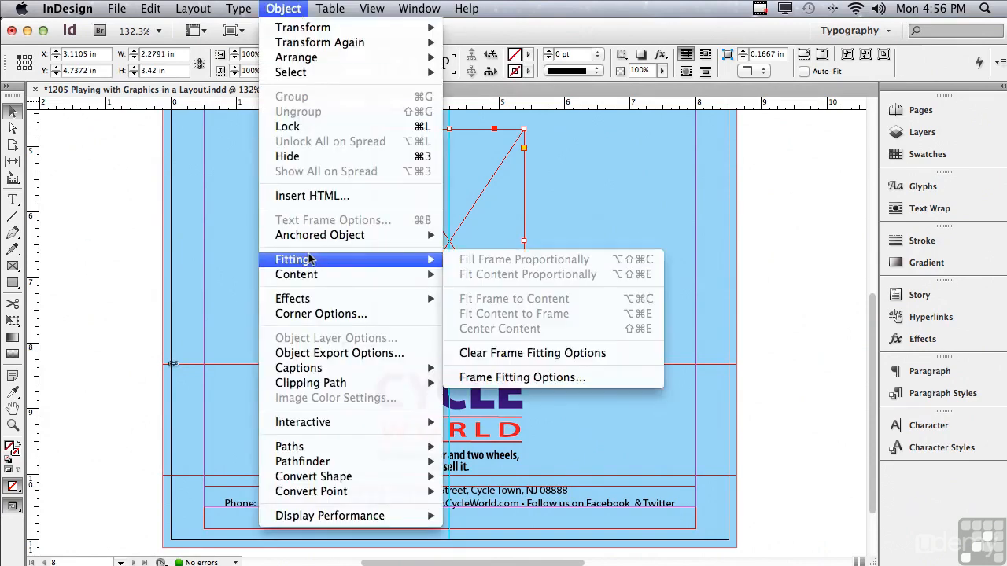
left_click(477, 379)
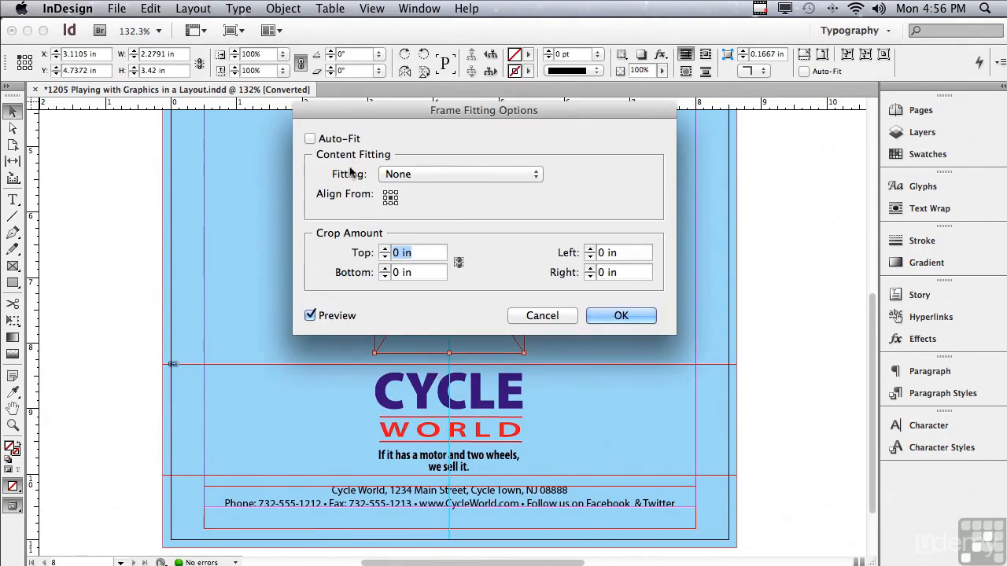
left_click(402, 175)
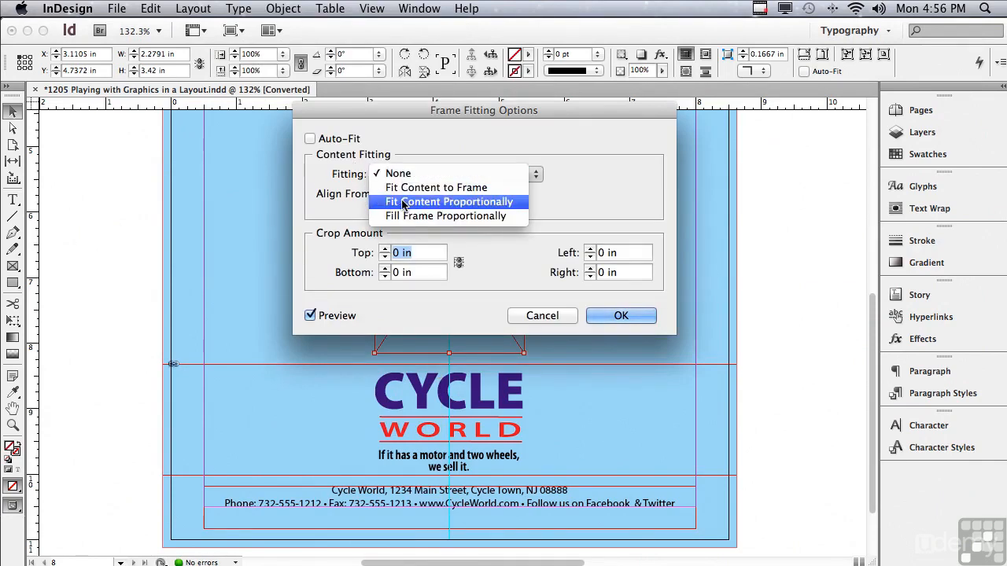
left_click(403, 203)
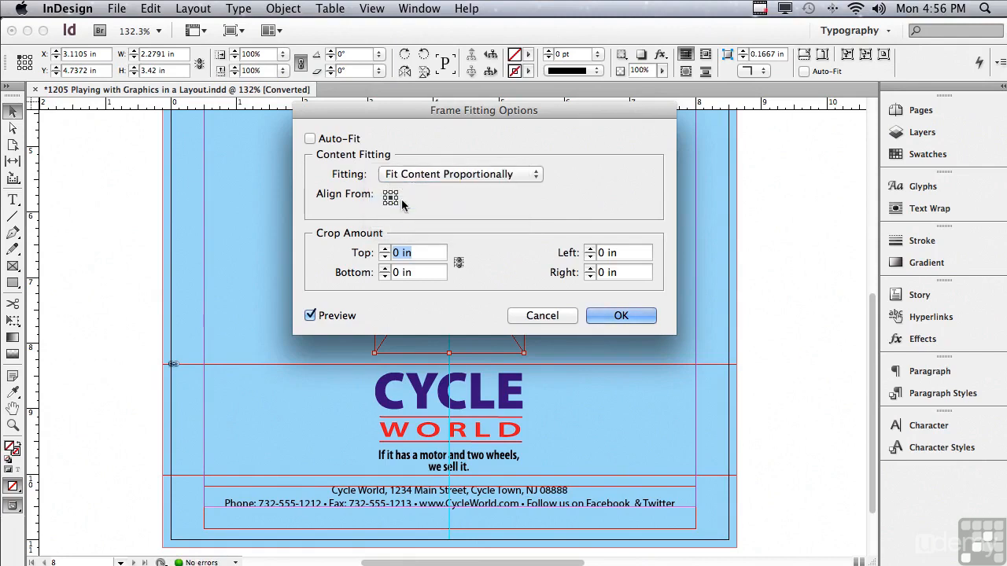
left_click(623, 315)
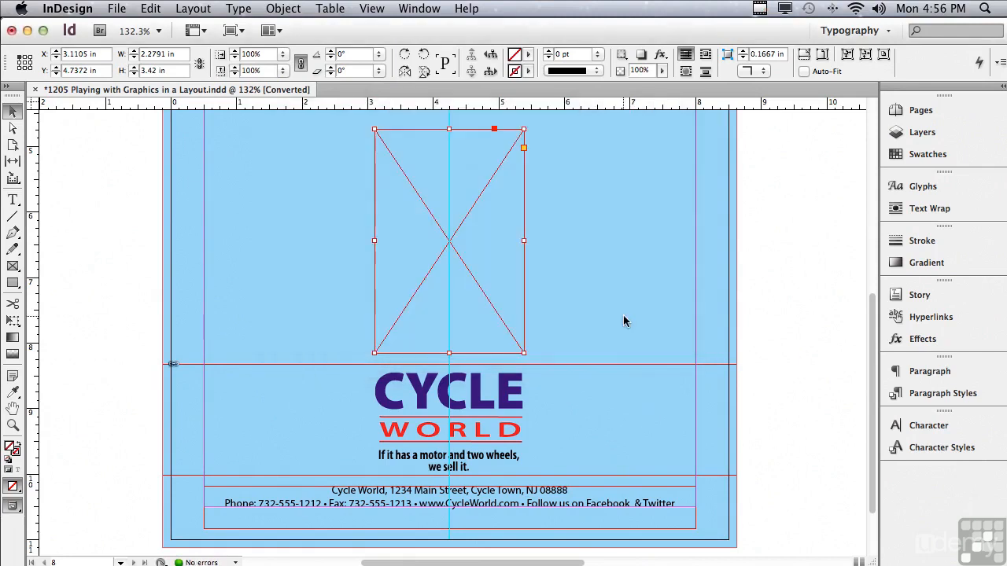
Place the image _285_2716664-LAYERS.psd into the empty graphic frame above the logo
left_click(116, 8)
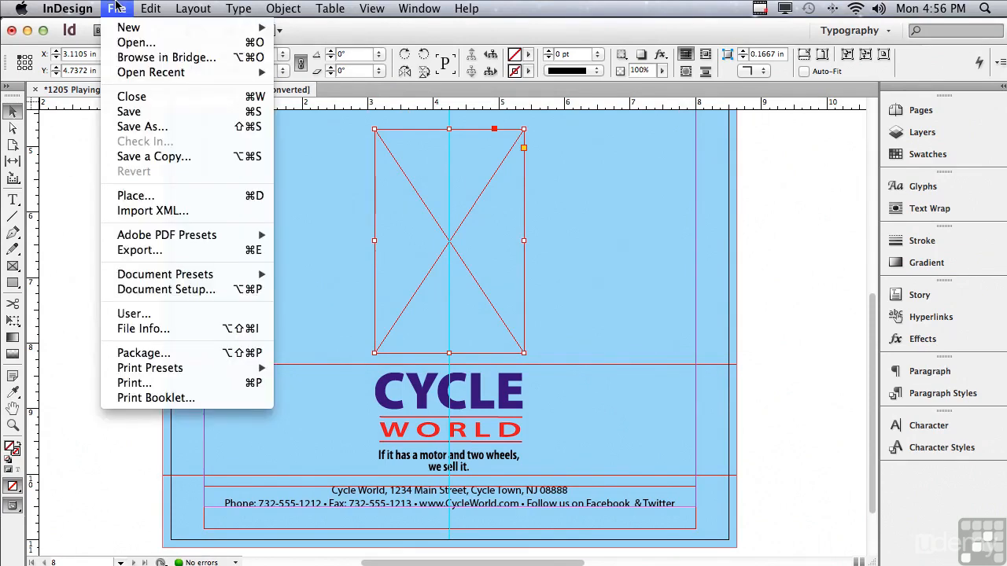
left_click(131, 197)
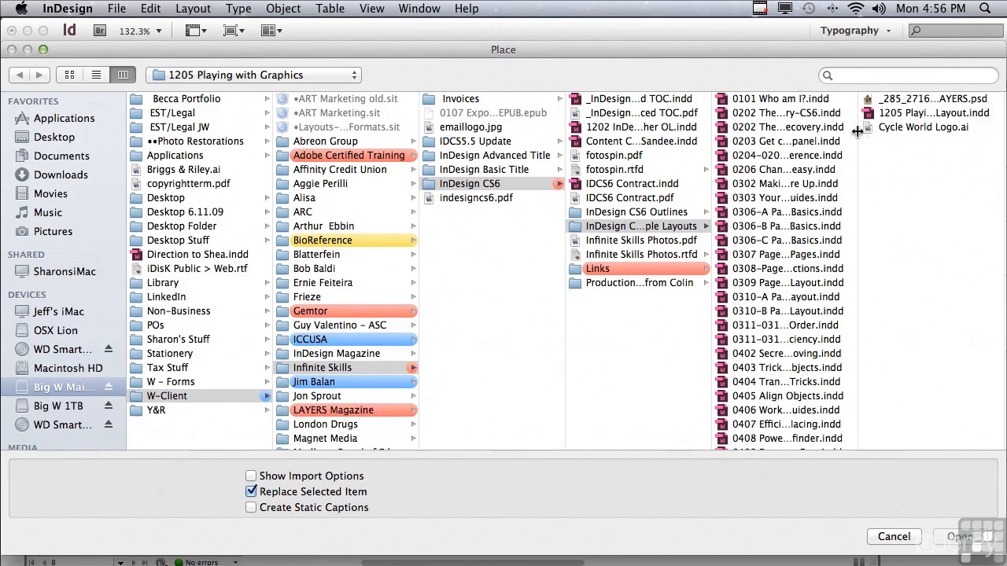
left_click(879, 100)
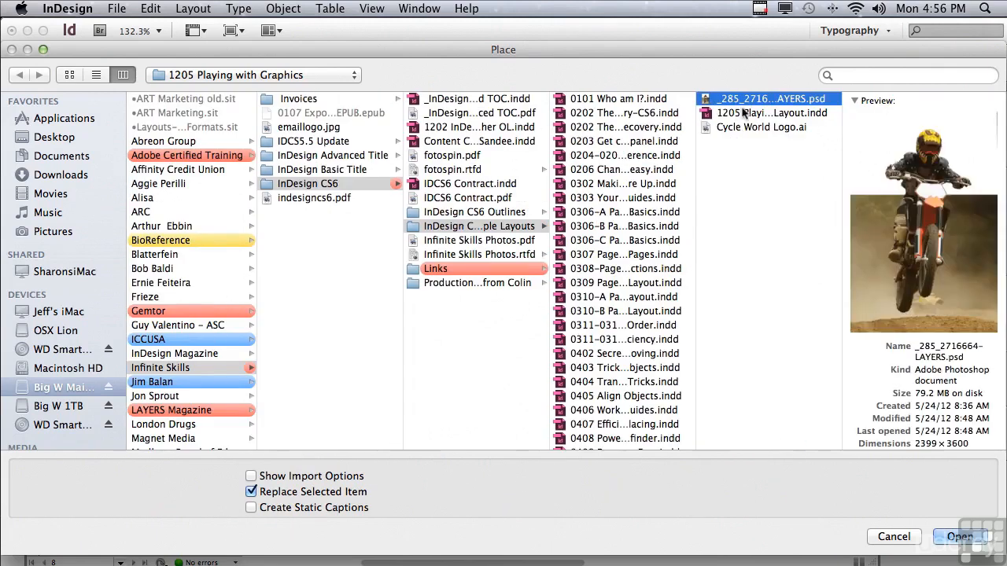
left_click(959, 537)
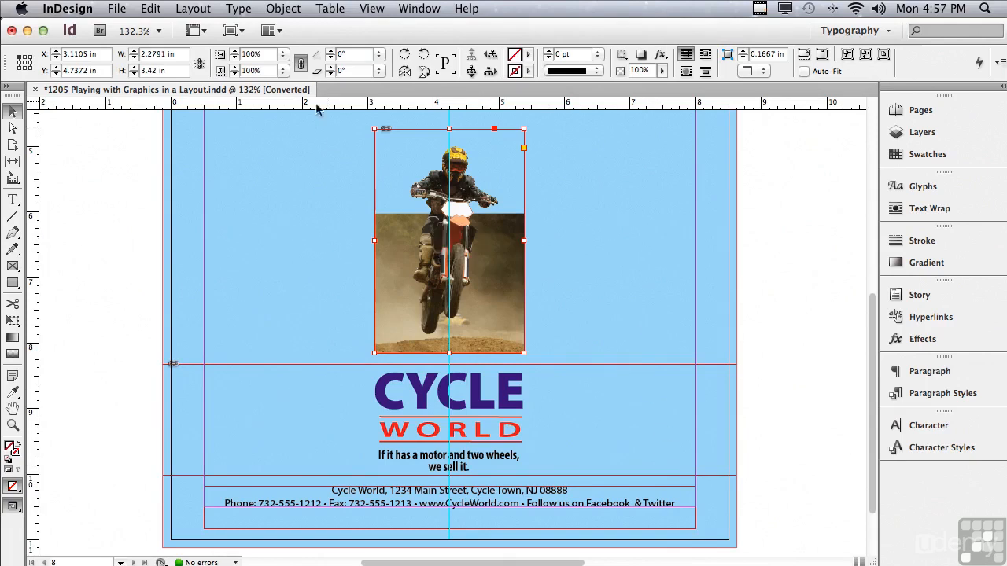
Apply the layer comp "Biker, Transparent Sky, & Hill" to the placed biker image in its Object Layer Options
left_click(283, 8)
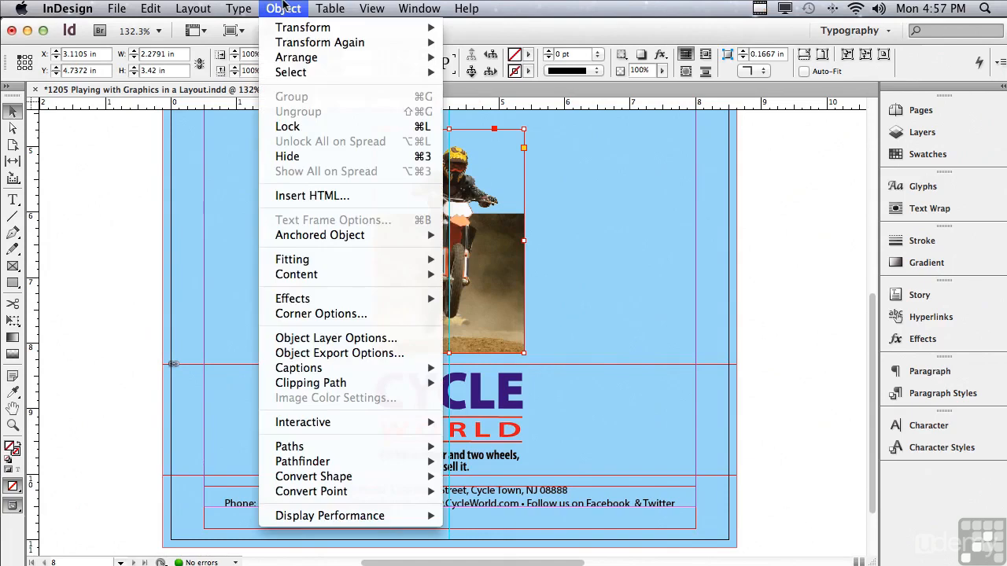
left_click(336, 339)
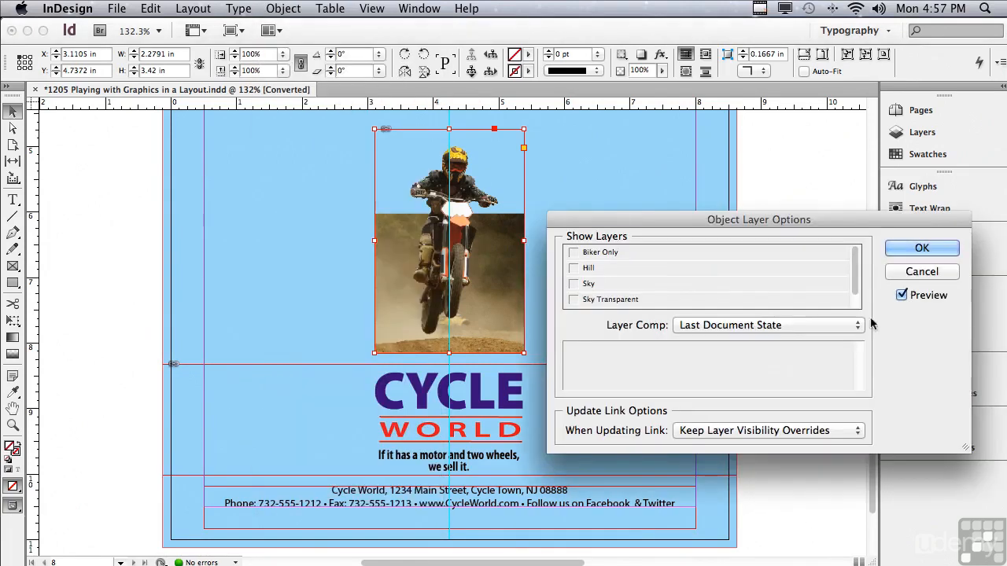
left_click_drag(857, 288, 860, 315)
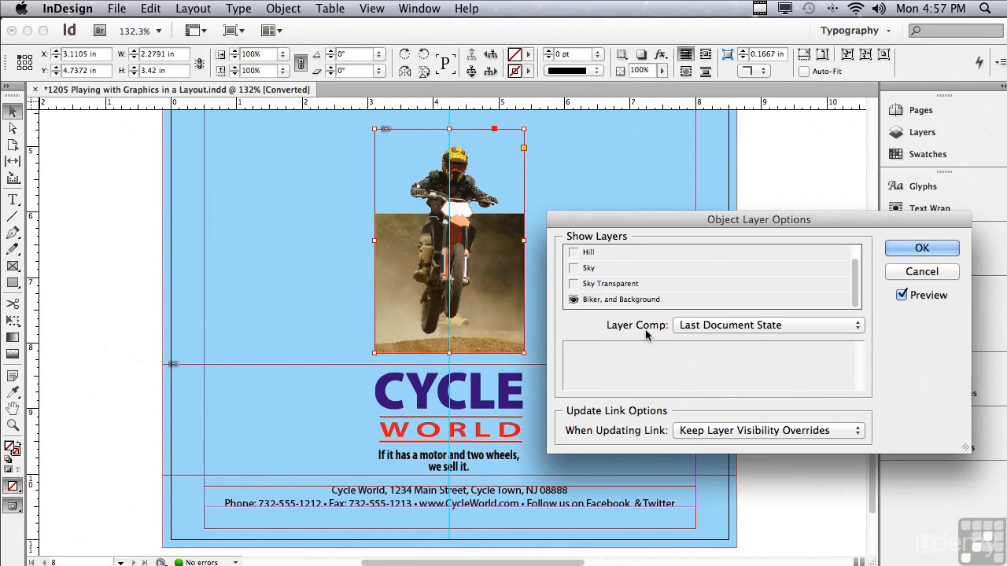
left_click(696, 326)
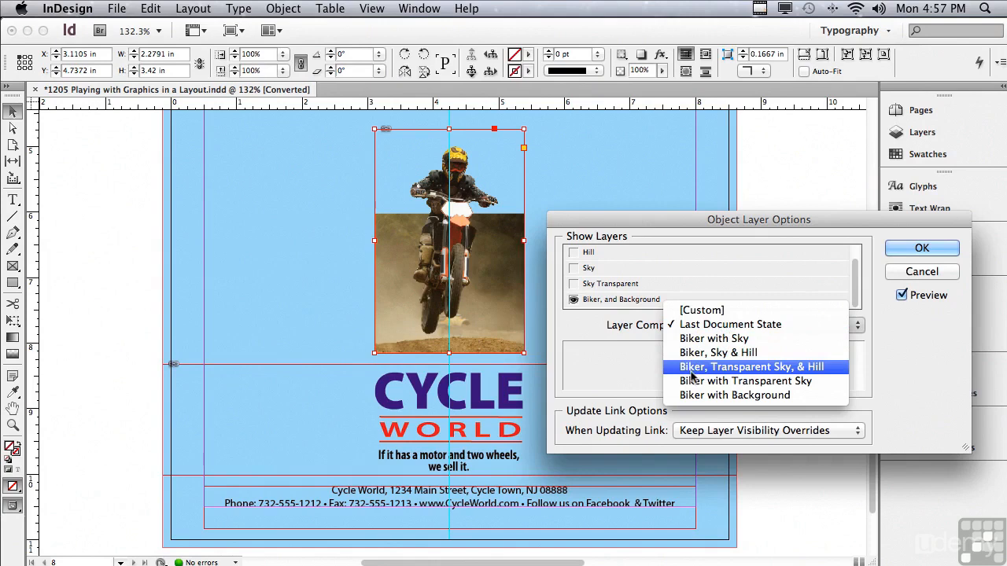
left_click(692, 369)
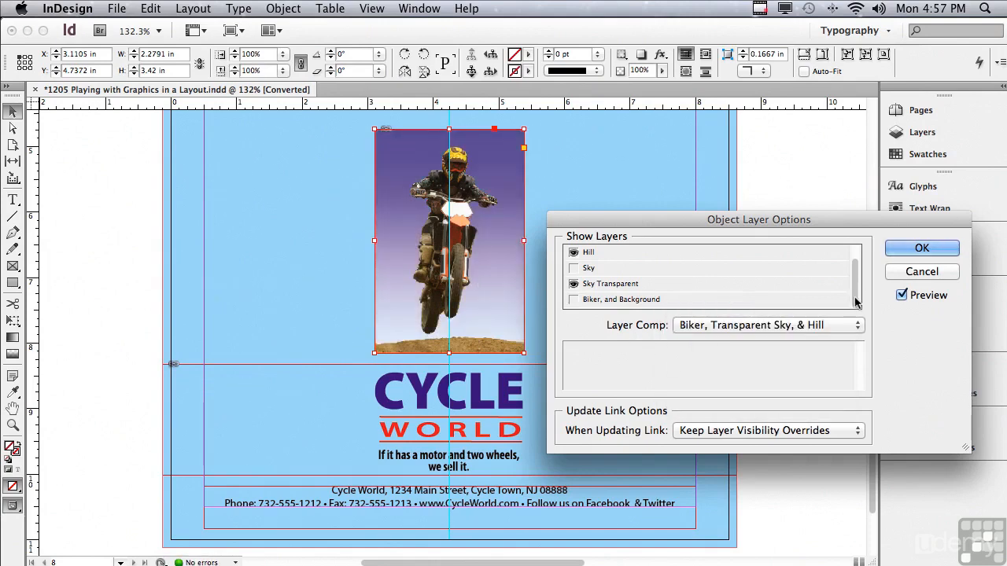
Hide the biker image's Sky Transparent layer, show its Sky layer instead, and accept the layer options
left_click_drag(853, 301, 851, 261)
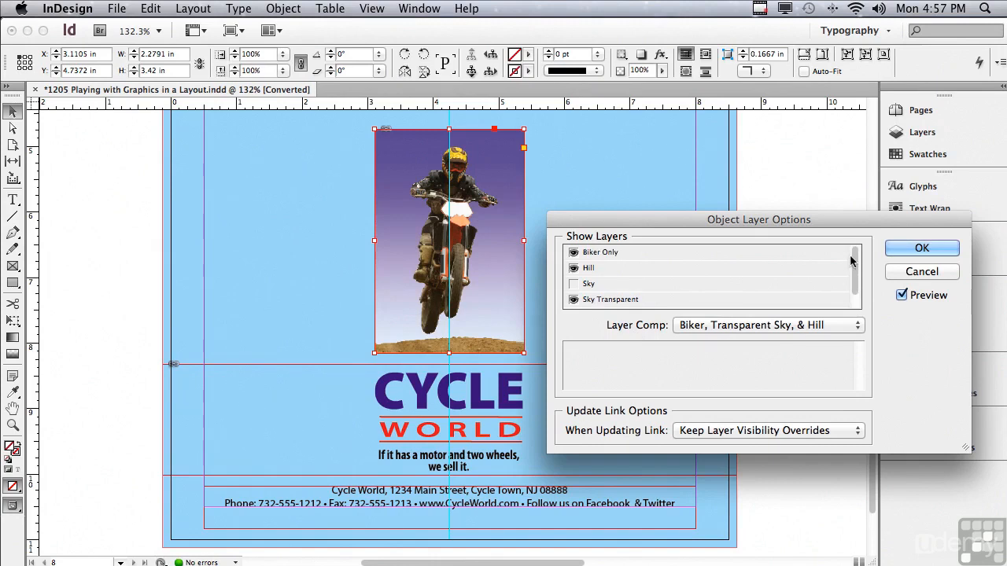
left_click_drag(850, 264, 853, 301)
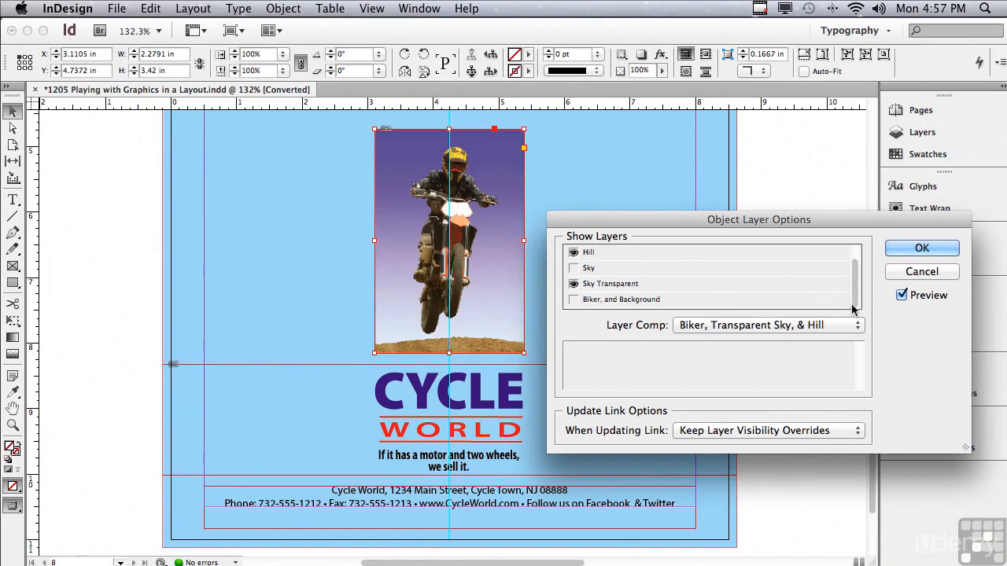
left_click(574, 285)
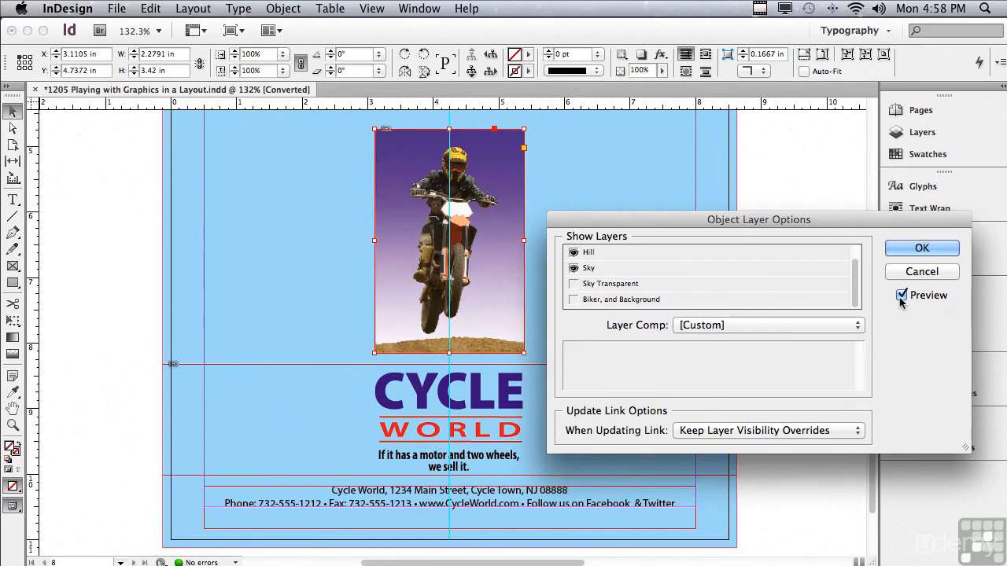
left_click(903, 250)
Hide the Tag layer of the placed Cycle World logo through its Object Layer Options
left_click(304, 420)
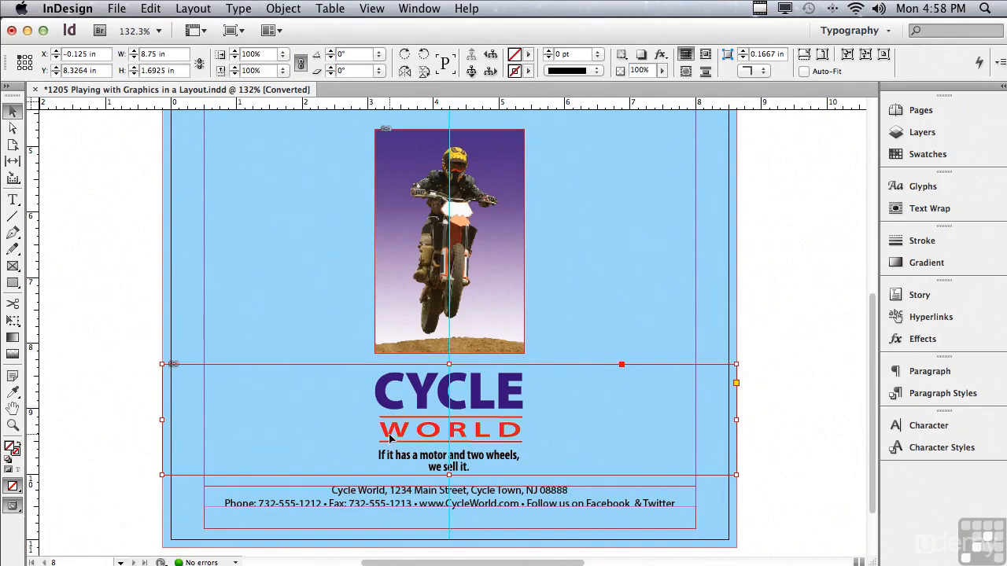
left_click(285, 9)
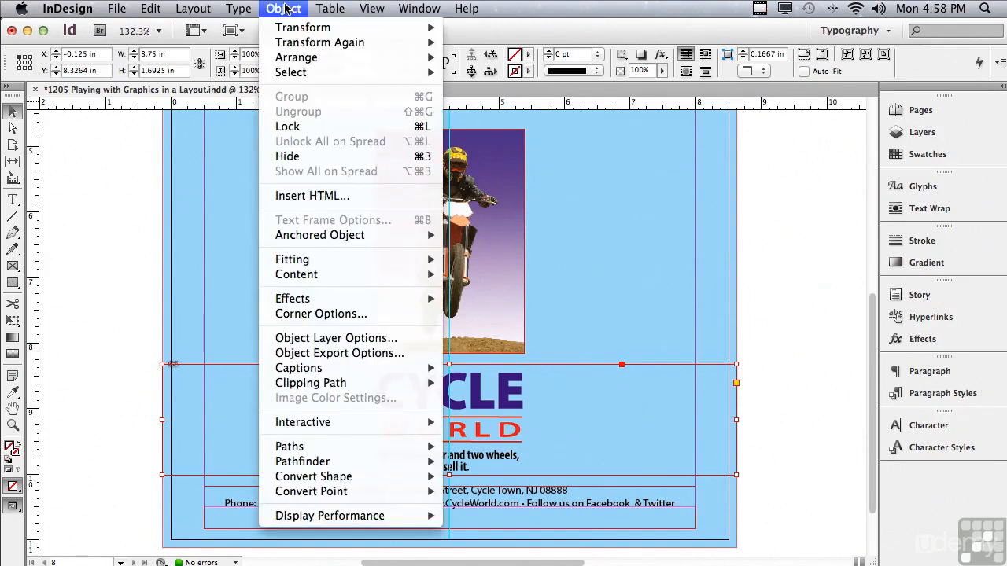
left_click(306, 340)
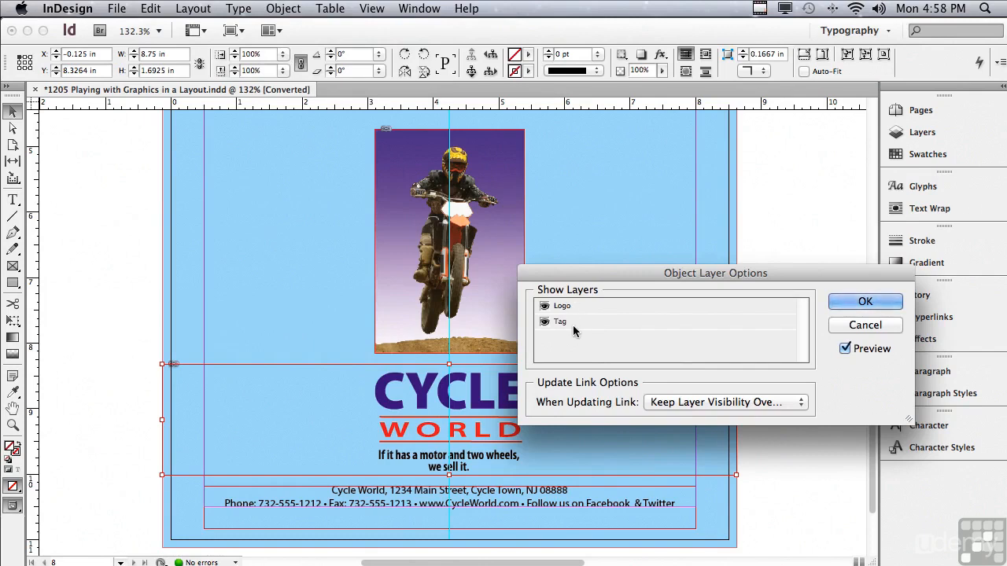
left_click(544, 321)
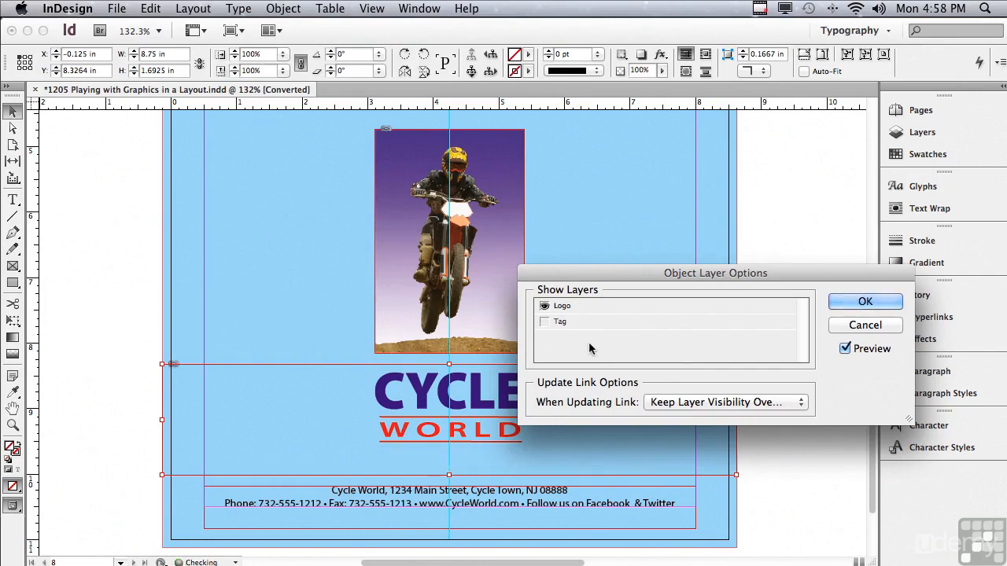
left_click(864, 302)
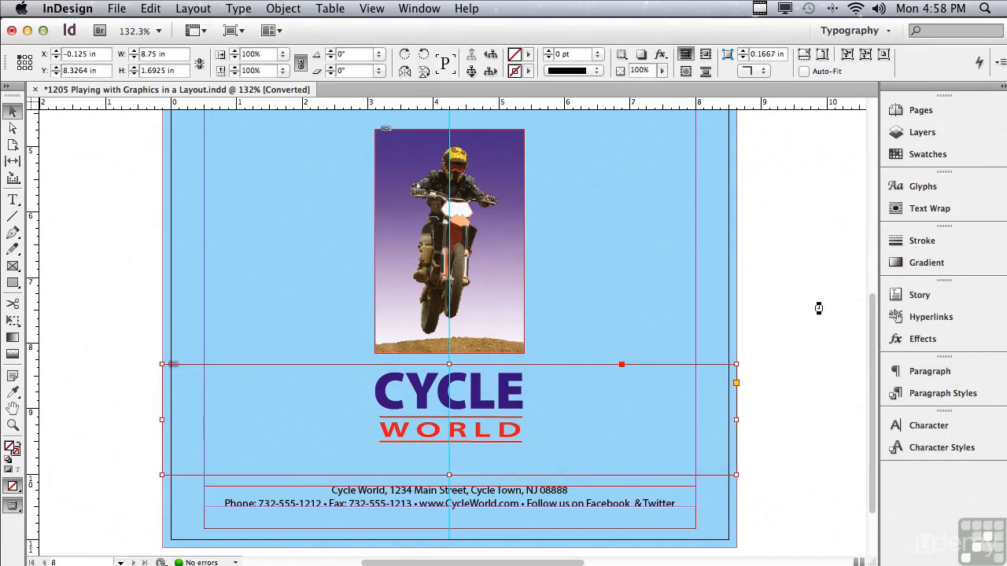
Move the Cycle World logo graphic down inside its frame to about 0.49 in vertically, keeping it centered on the guide
left_click(449, 421)
left_click_drag(452, 430, 448, 447)
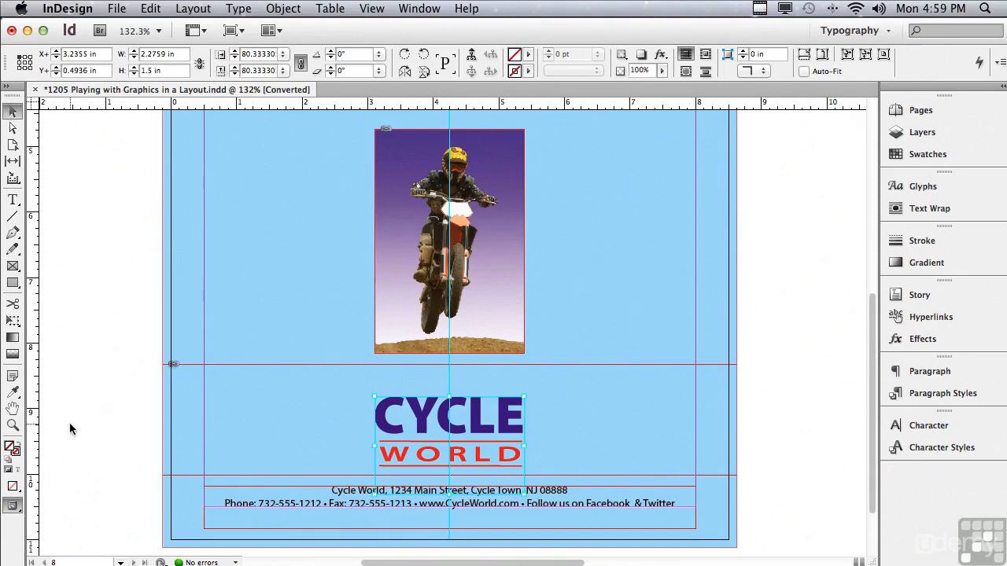
Select the Cycle World logo frame together with the contact text frame below it, and check the document's layers
left_click_drag(86, 387, 761, 522)
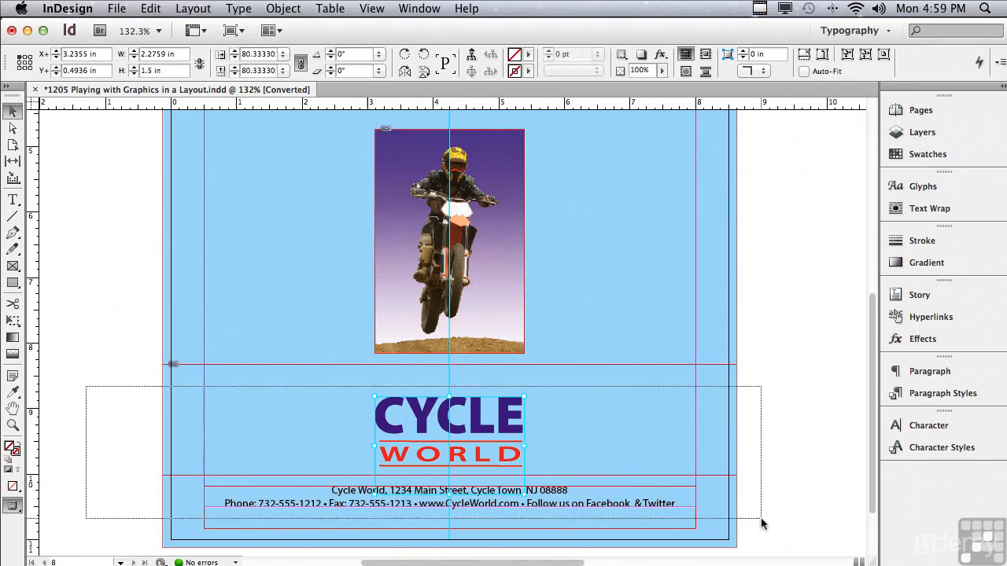
left_click_drag(762, 523, 761, 524)
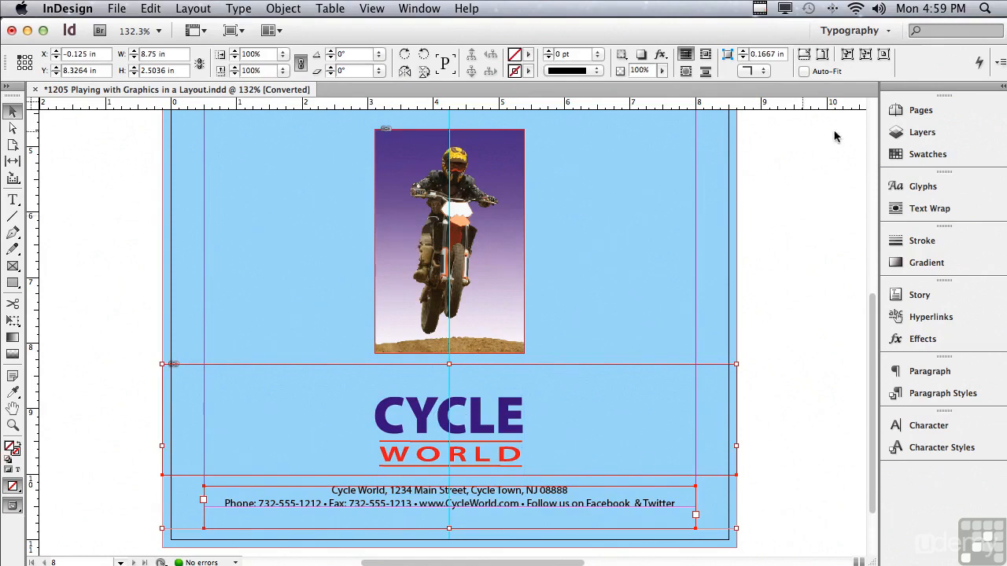
left_click(923, 136)
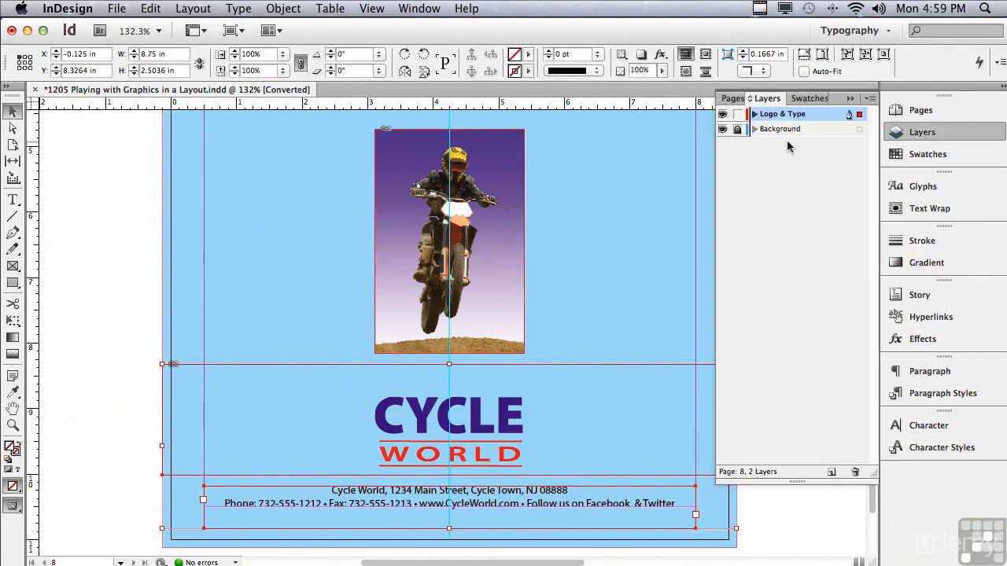
left_click(851, 99)
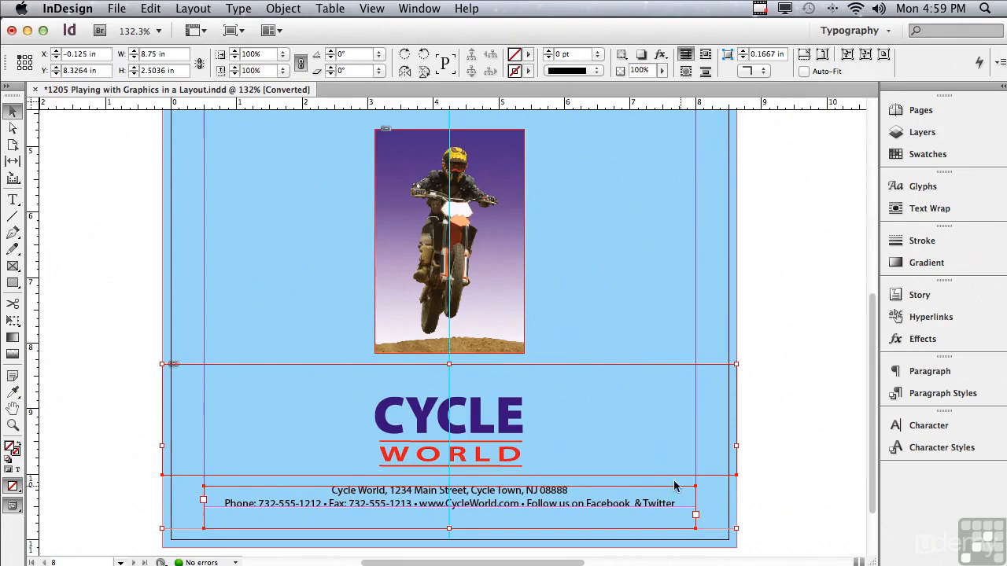
Export the selected logo and contact text to the Desktop as an InDesign Snippet named "1205 Sign Off.idms"
left_click(114, 9)
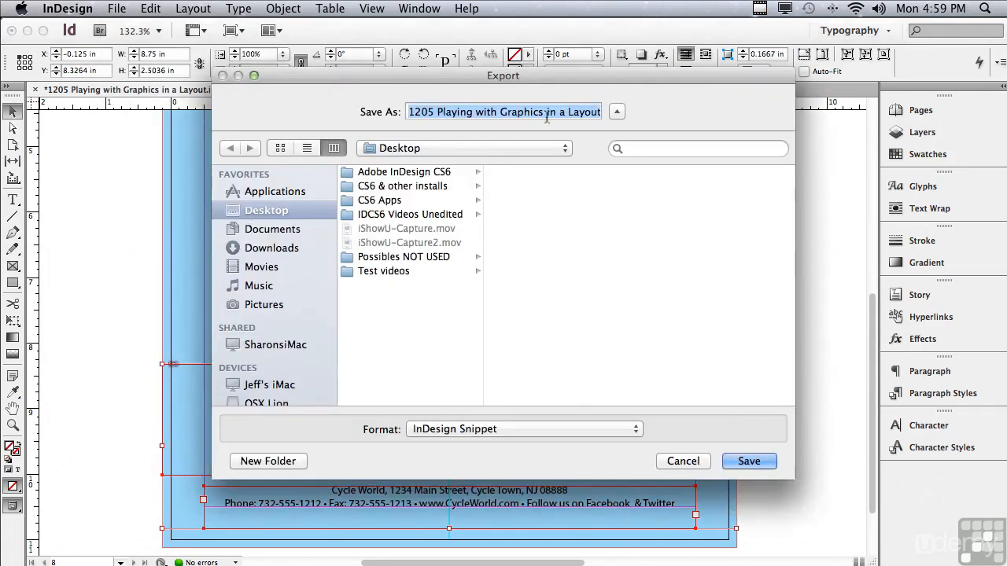
left_click(434, 111)
left_click_drag(434, 112, 584, 114)
type("Sign")
type(" Off")
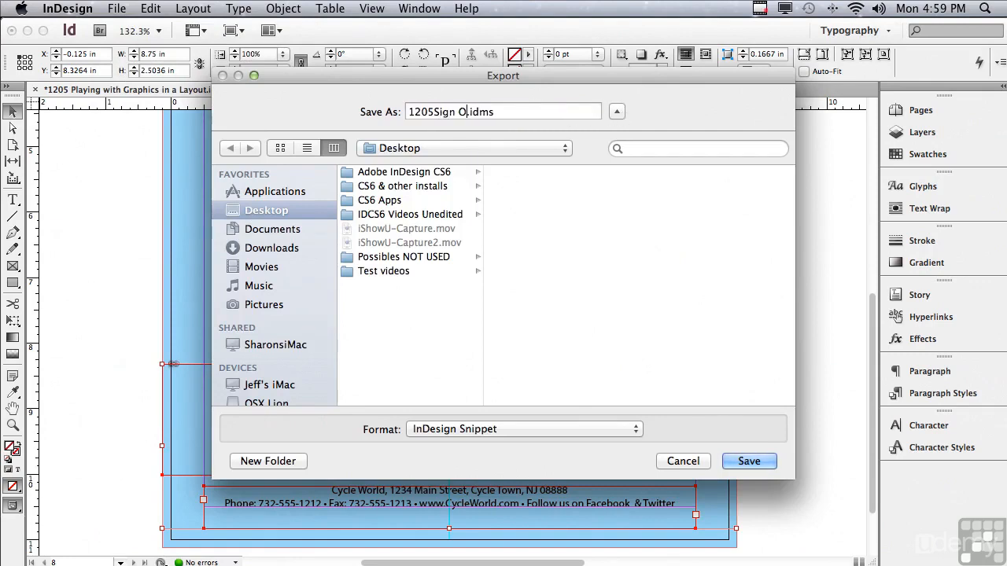
left_click(433, 112)
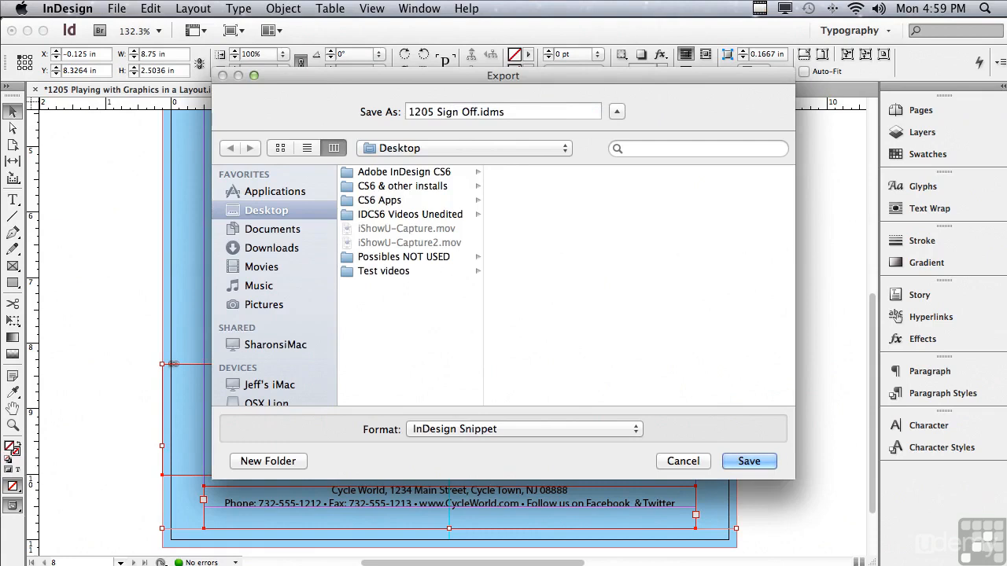
left_click(731, 465)
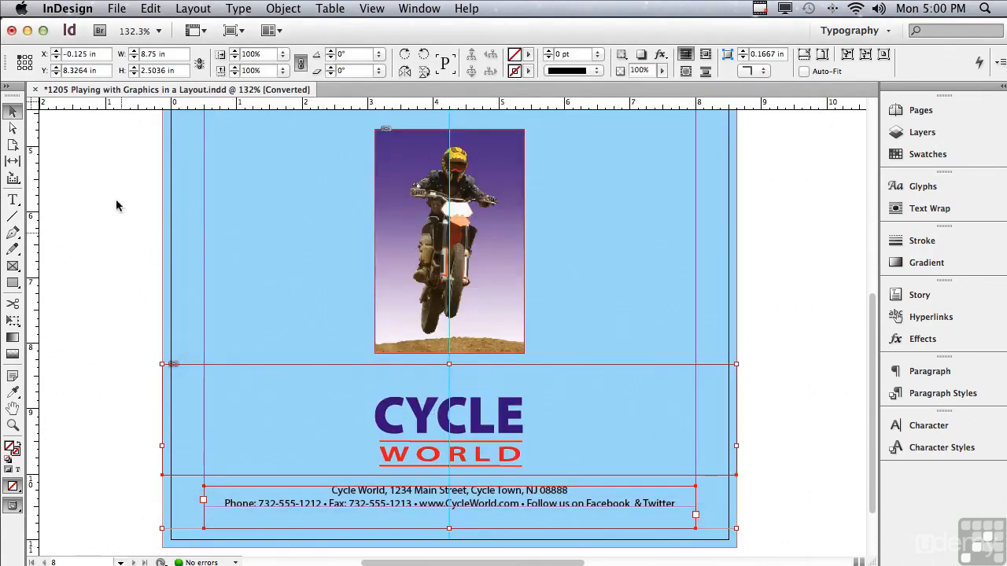
Create a new one-page Letter document for print with facing pages and start page number 8
left_click(112, 7)
mouse_move(111, 29)
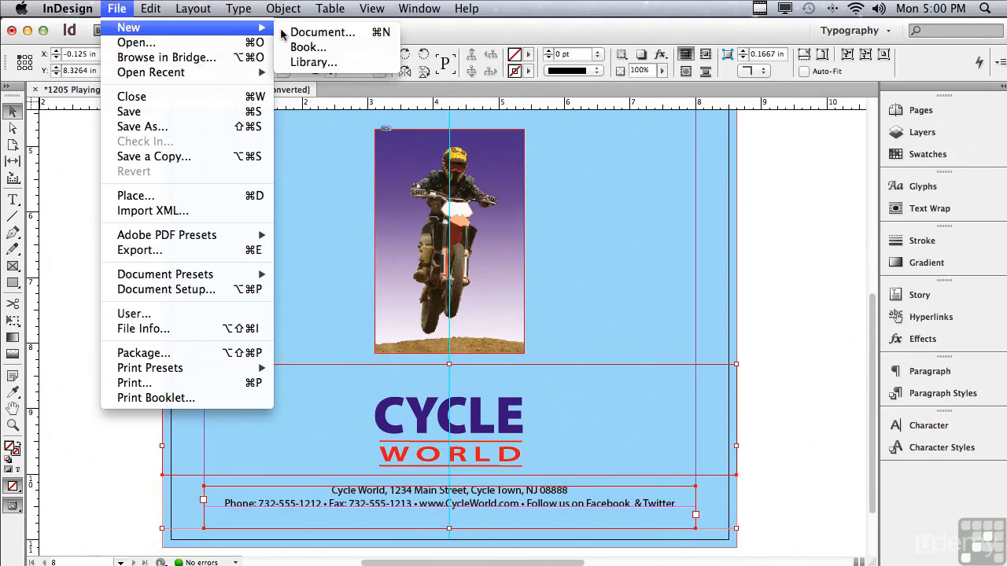
left_click(322, 32)
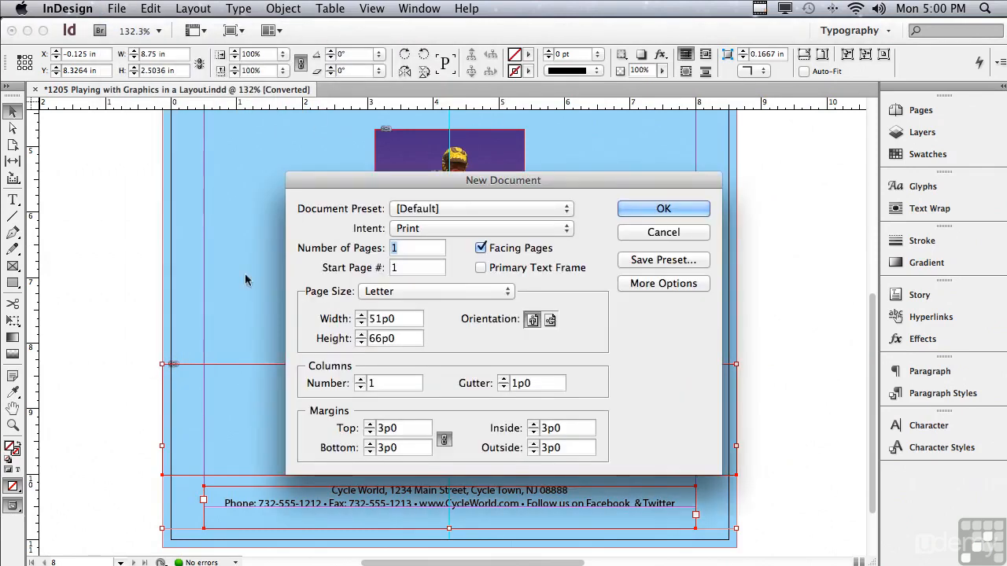
left_click(419, 249)
double_click(420, 249)
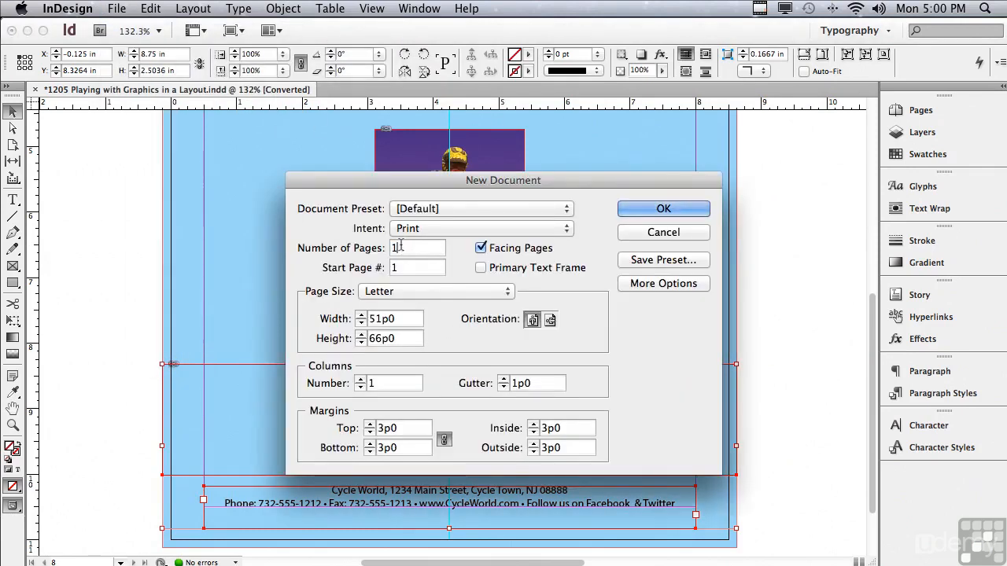
left_click(402, 268)
key("BackSpace")
type("8")
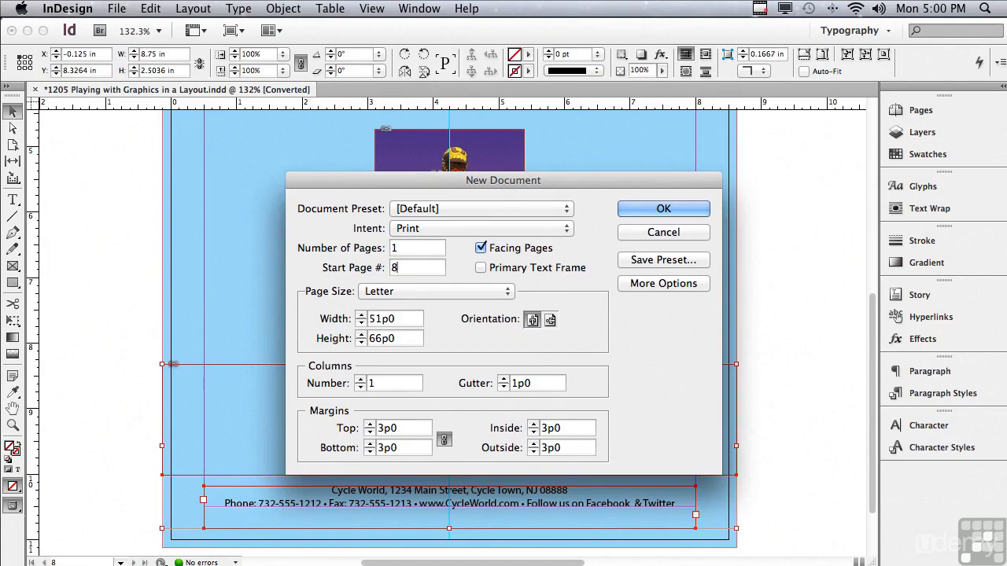
left_click(632, 211)
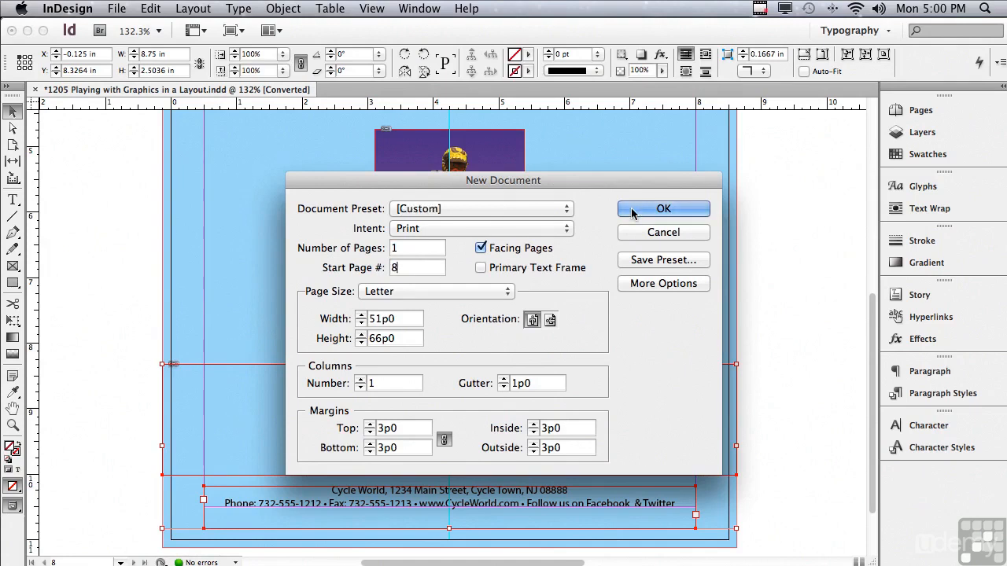
Place the "1205 Sign Off.idms" snippet from the Desktop at its original location on the new document's page
left_click(120, 9)
left_click(138, 198)
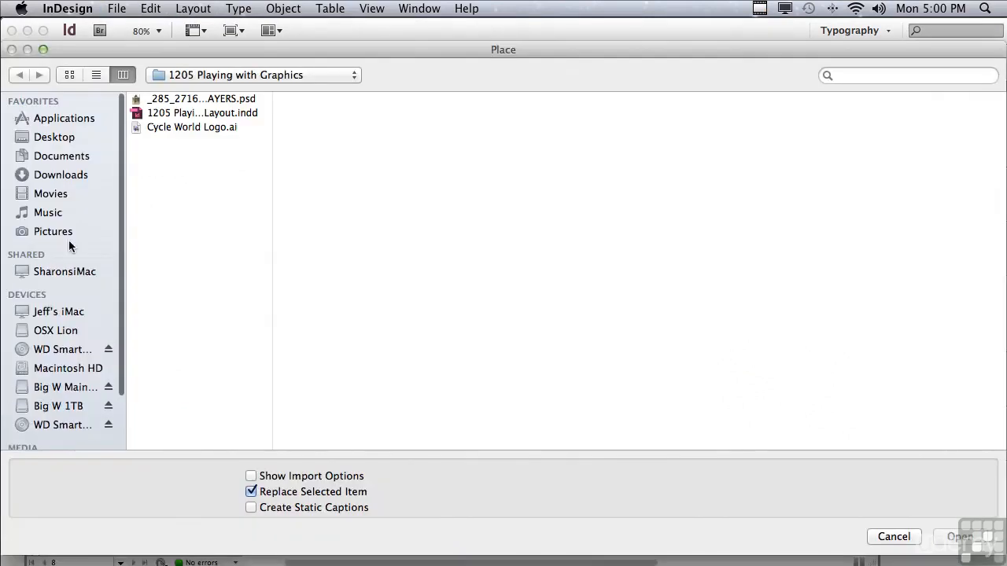
left_click(35, 140)
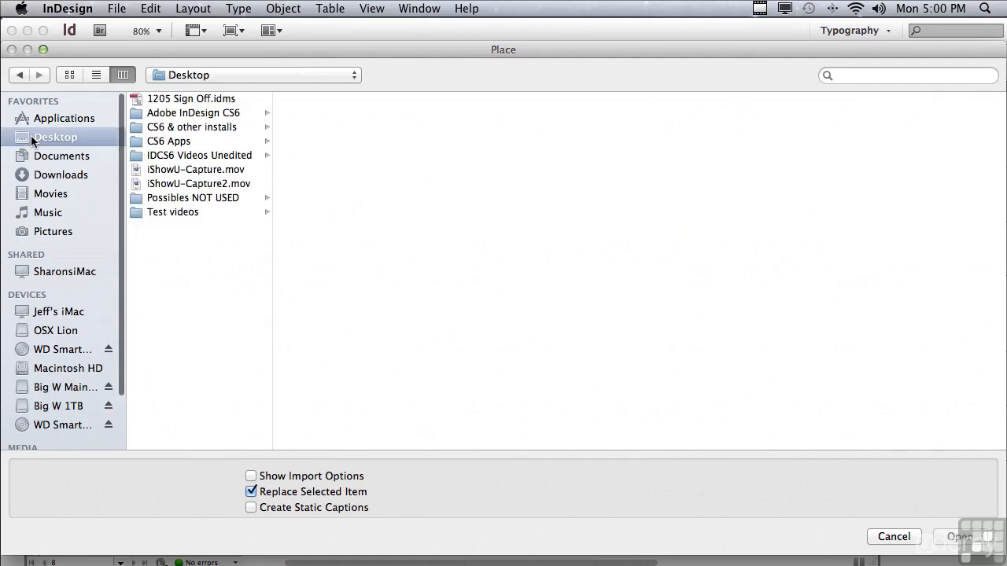
left_click(218, 101)
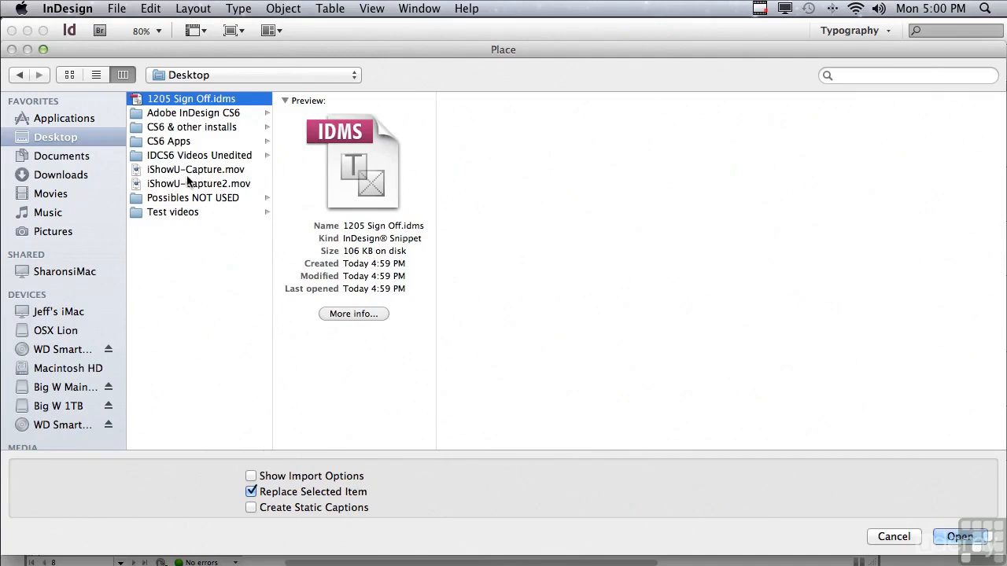
left_click(954, 541)
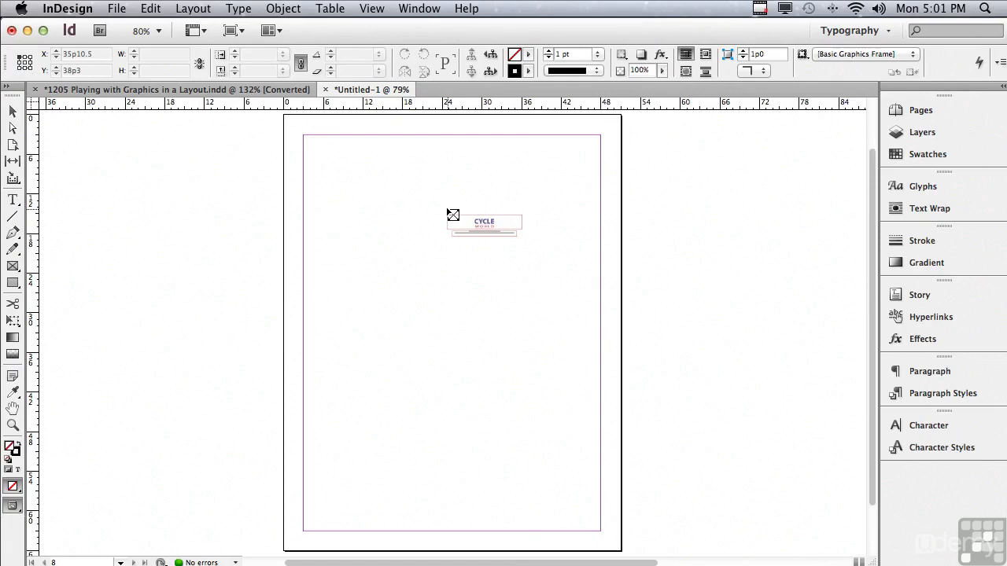
left_click(448, 212, "alt")
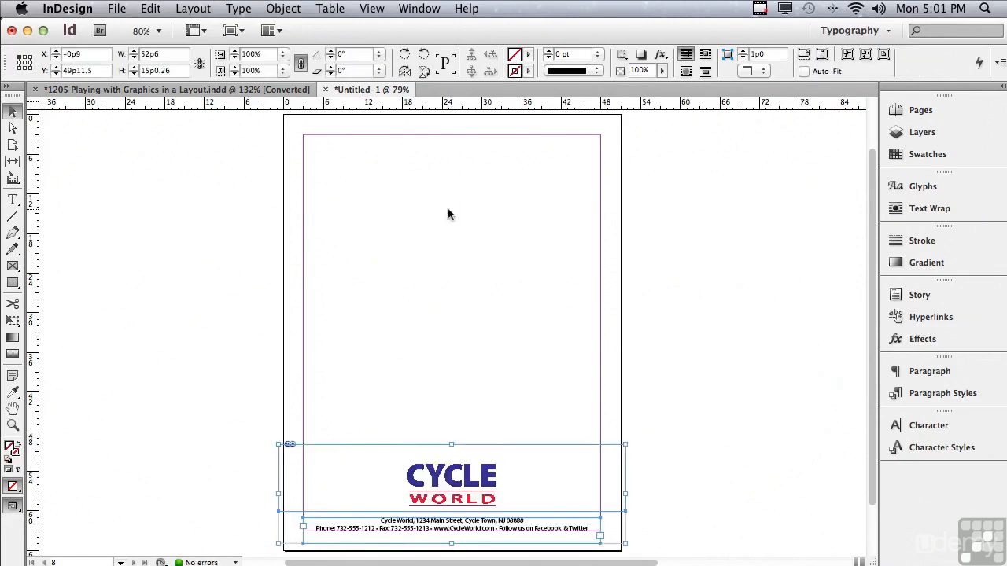